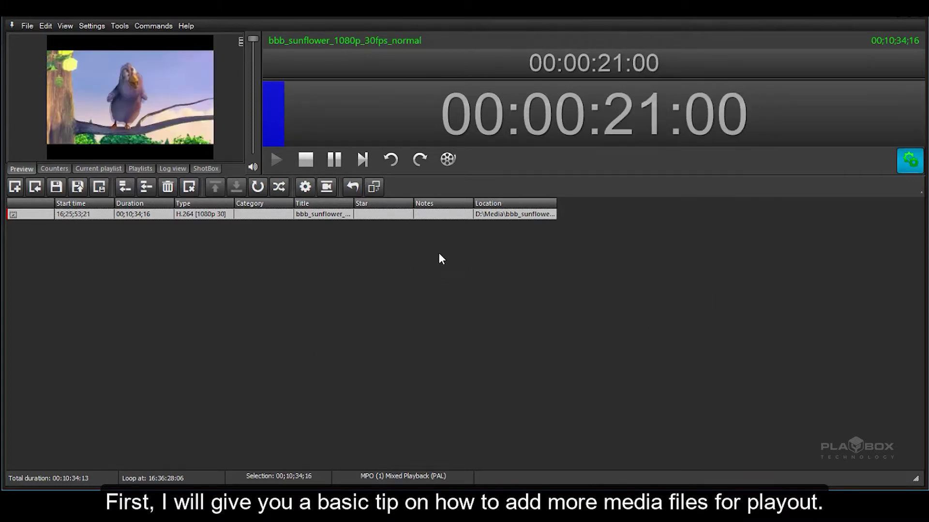
# Drag repeated copies of the sunflower clip into the playlist until it holds 22 rows.
pyautogui.keyDown('ctrl'); pyautogui.moveTo(434, 213); pyautogui.dragTo(447, 309); pyautogui.keyUp('ctrl')
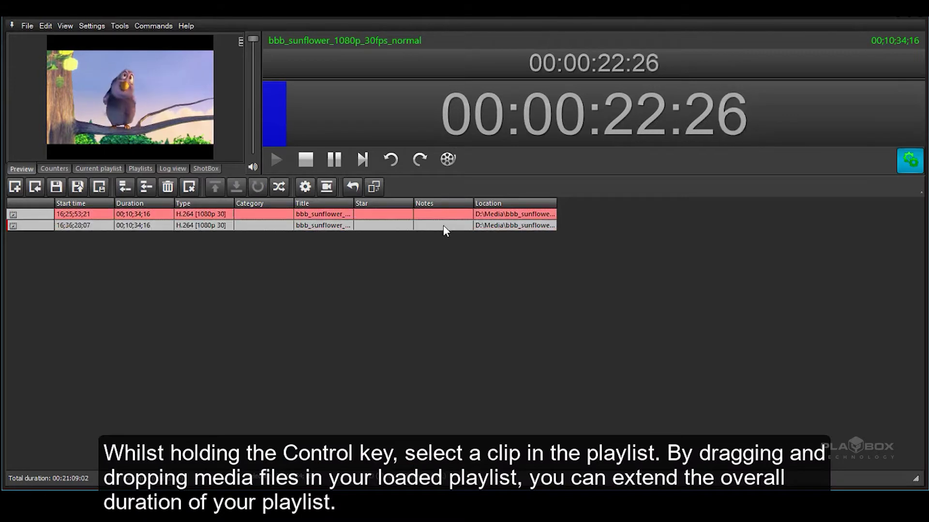
pyautogui.moveTo(455, 227)
pyautogui.keyDown('ctrl'); pyautogui.mouseDown()
pyautogui.moveTo(462, 347)
pyautogui.moveTo(445, 290)
pyautogui.mouseUp(); pyautogui.keyUp('ctrl')
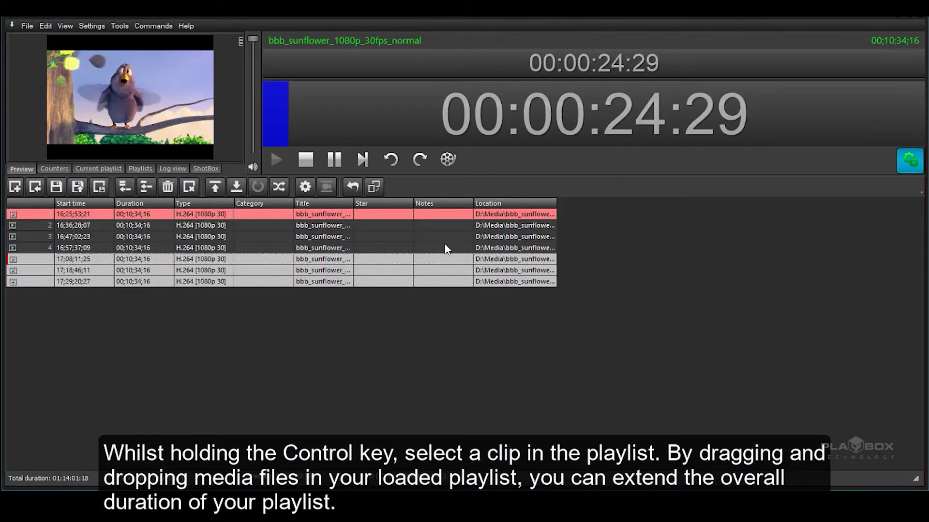
pyautogui.keyDown('ctrl'); pyautogui.moveTo(444, 243); pyautogui.dragTo(447, 386); pyautogui.keyUp('ctrl')
pyautogui.moveTo(448, 262)
pyautogui.keyDown('ctrl'); pyautogui.mouseDown()
pyautogui.moveTo(438, 342)
pyautogui.moveTo(455, 427)
pyautogui.mouseUp(); pyautogui.keyUp('ctrl')
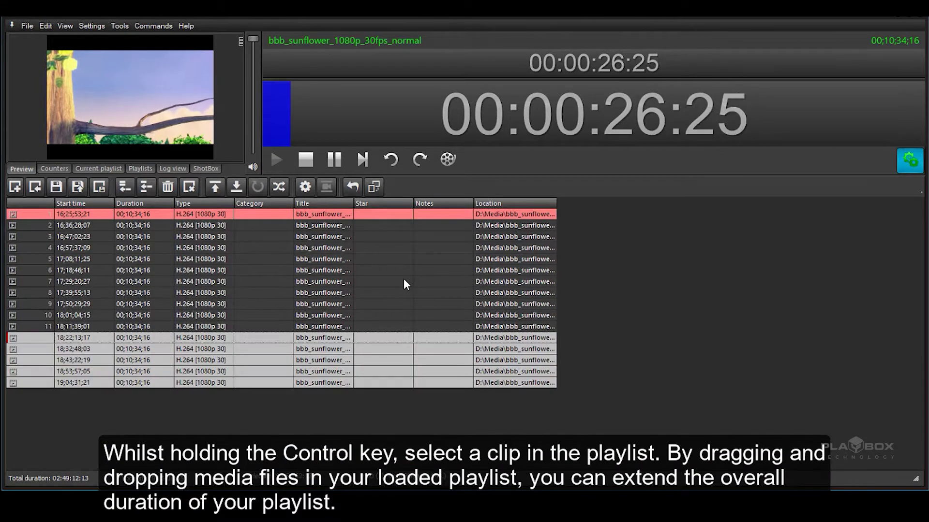
pyautogui.keyDown('ctrl'); pyautogui.moveTo(404, 279); pyautogui.dragTo(406, 330); pyautogui.keyUp('ctrl')
# Adjust the playlist selection, ending with only row 16 selected.
pyautogui.keyDown('ctrl'); pyautogui.click(407, 349); pyautogui.keyUp('ctrl')
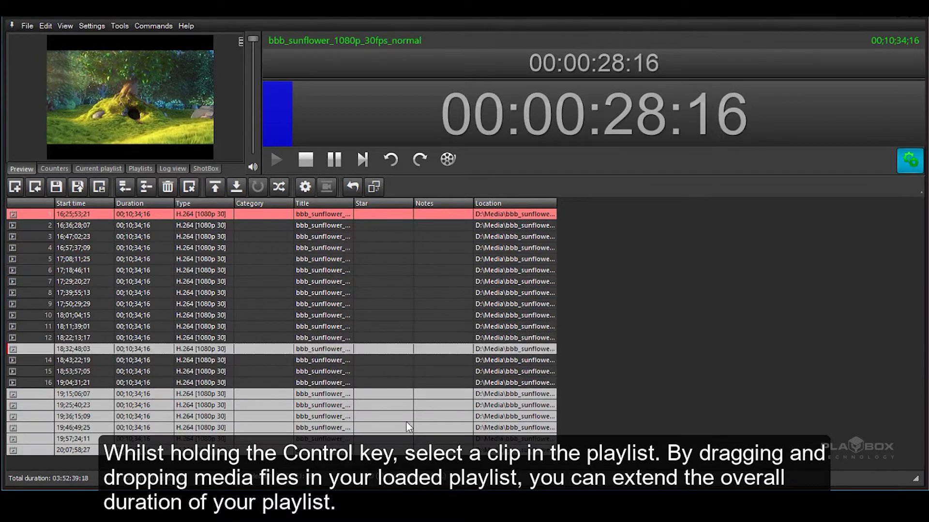
pyautogui.keyDown('ctrl'); pyautogui.click(440, 405); pyautogui.keyUp('ctrl')
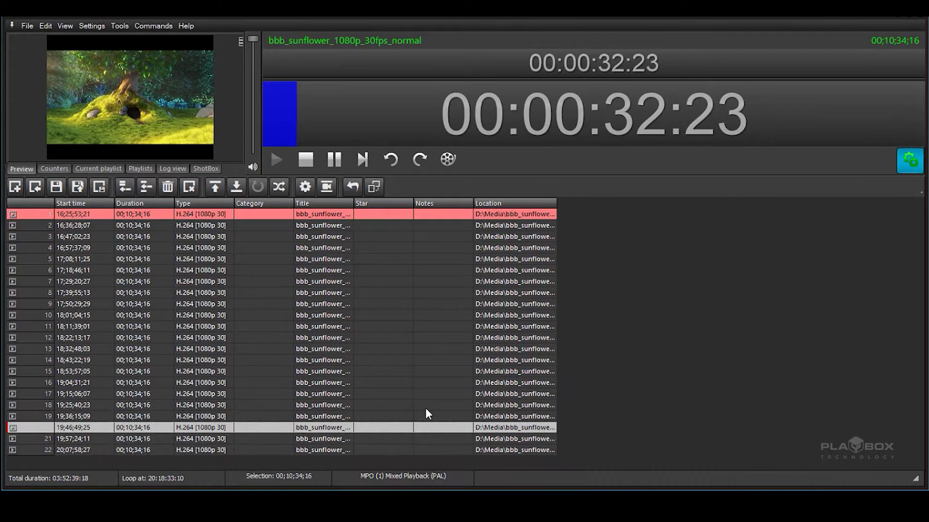
pyautogui.click(434, 385)
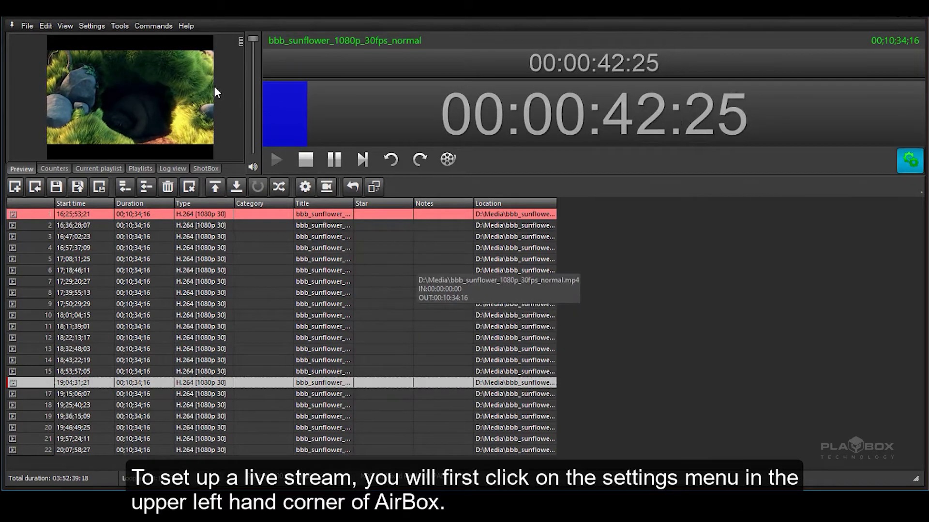
# Open the Live inputs editor from Settings and inspect its Type dropdown.
pyautogui.click(94, 26)
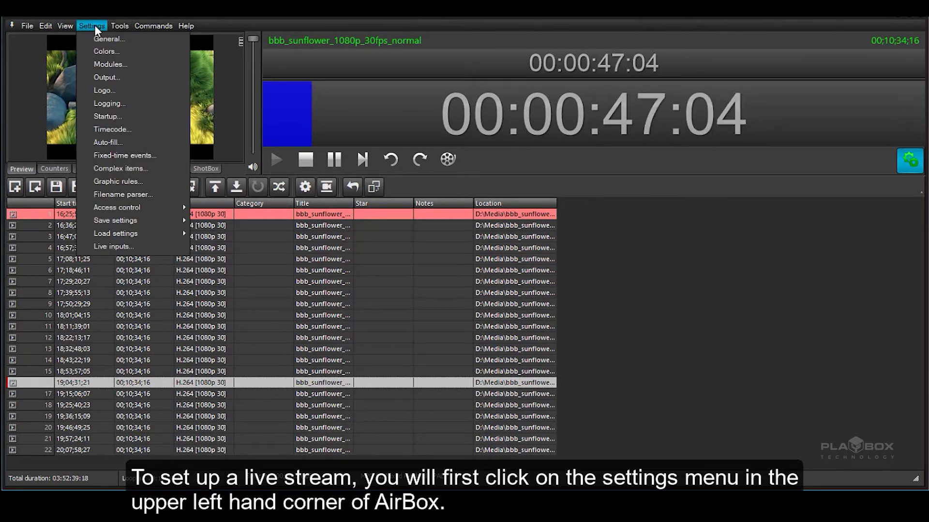
pyautogui.click(130, 244)
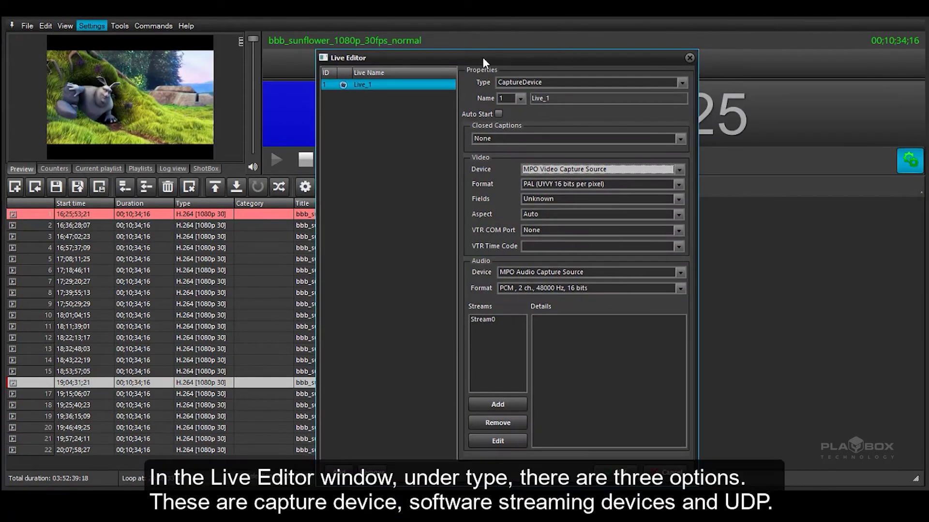
pyautogui.click(545, 83)
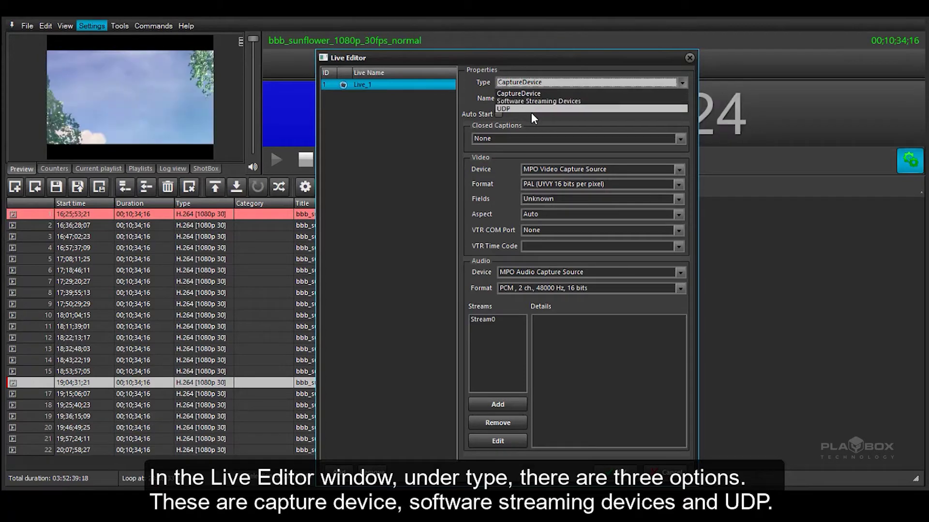
# Remove the existing Live_1 input and confirm the deletion.
pyautogui.click(399, 218)
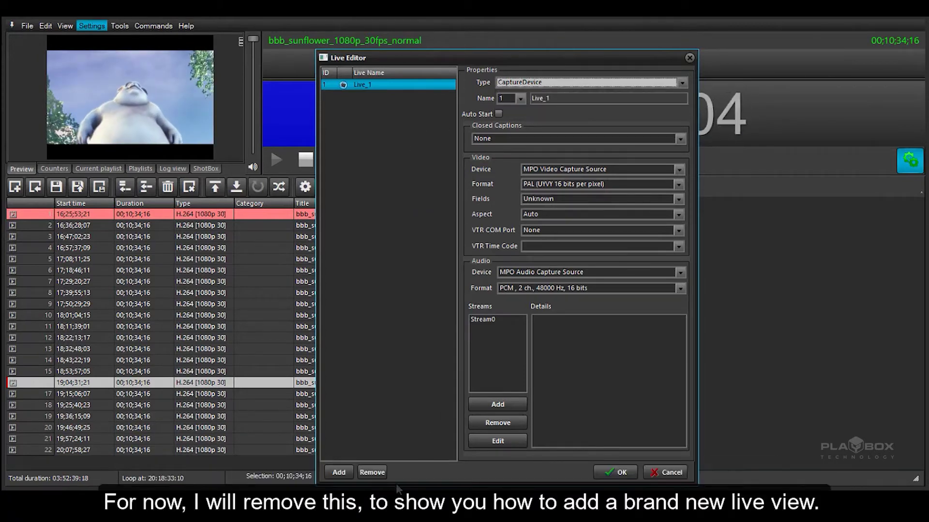
pyautogui.click(372, 473)
pyautogui.click(468, 284)
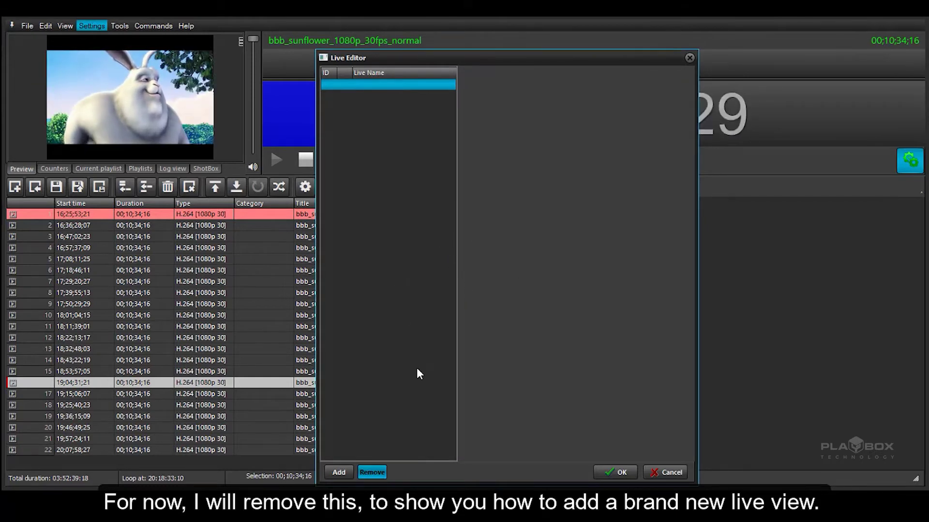
# Add a new capture-device Live_1 input with MPO Audio Capture Source as its audio device.
pyautogui.click(340, 472)
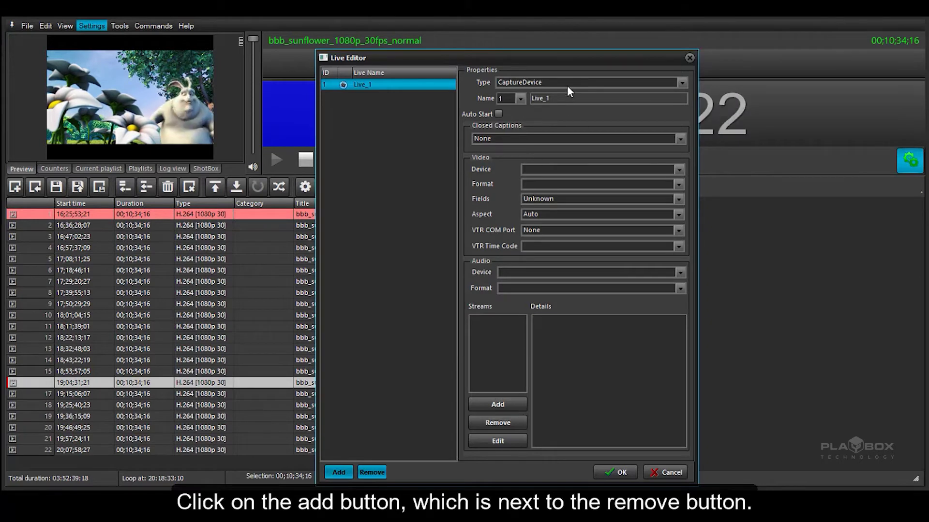
pyautogui.click(552, 83)
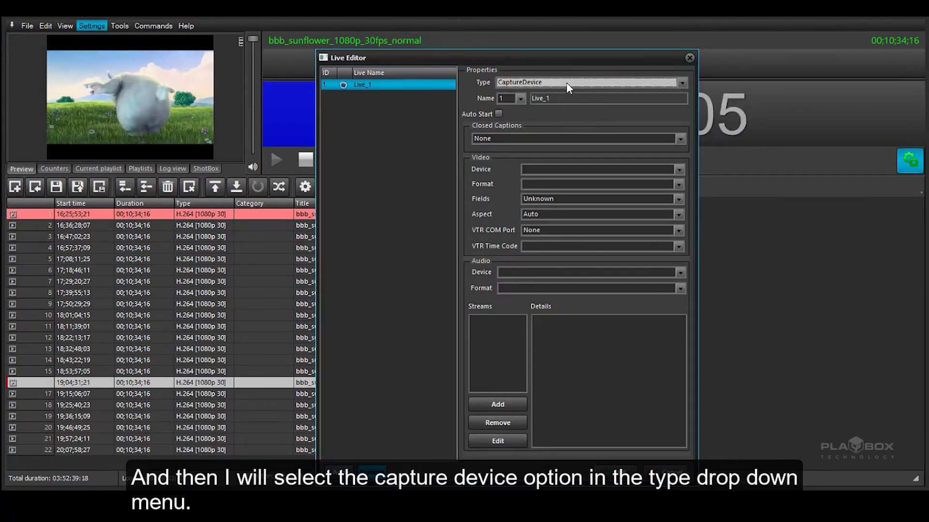
pyautogui.click(576, 168)
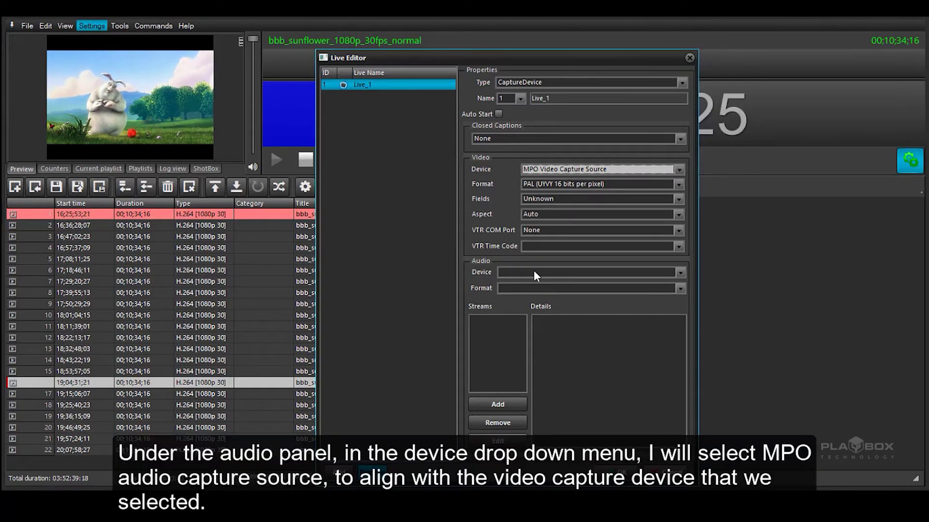
pyautogui.click(533, 270)
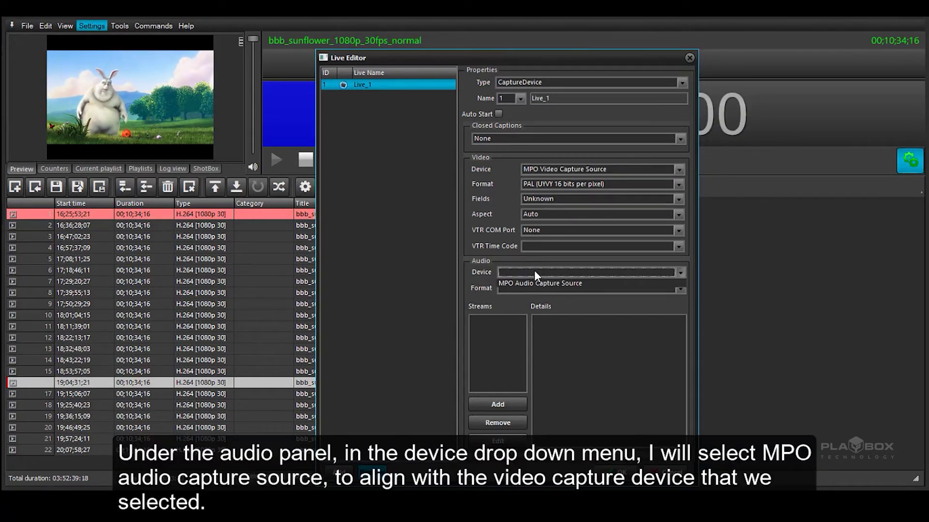
pyautogui.click(545, 280)
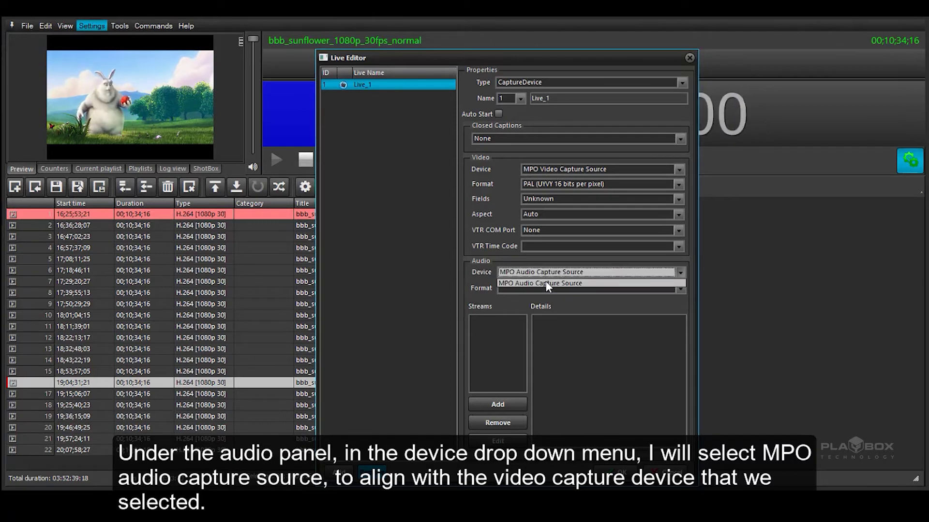
pyautogui.click(545, 282)
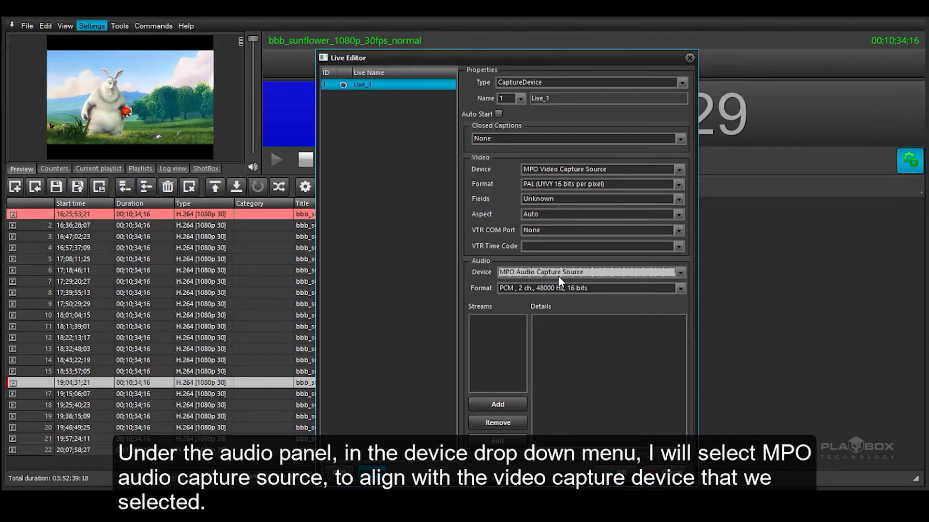
# Add audio stream Stream0 with 4 mono channels and language English, Old.
pyautogui.click(507, 406)
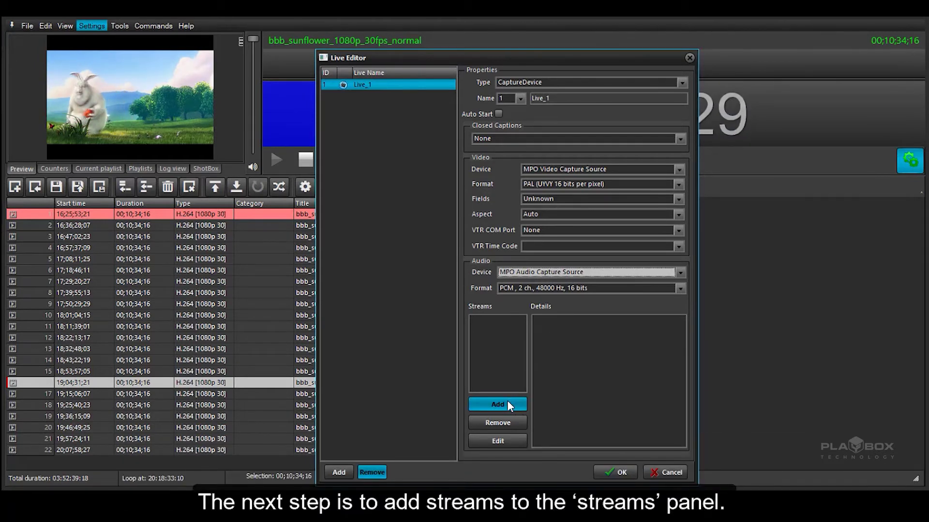
pyautogui.click(507, 406)
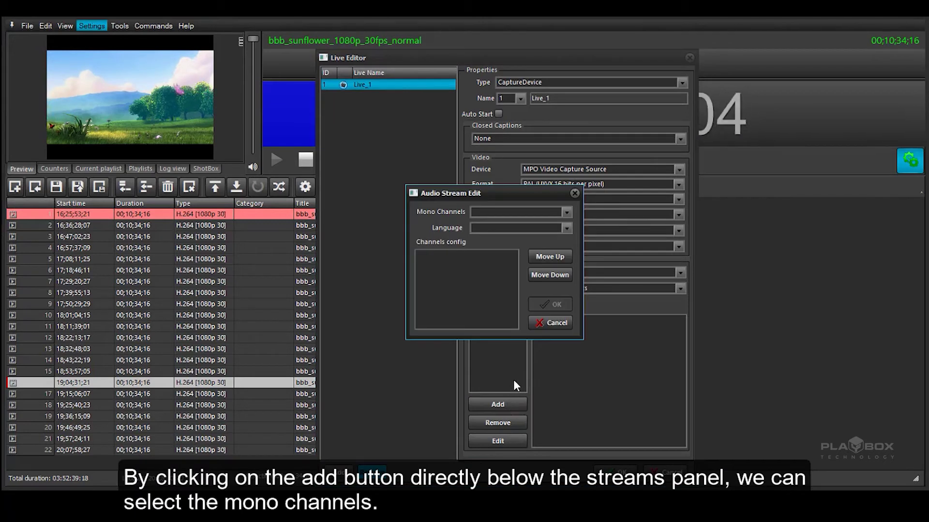
pyautogui.click(491, 210)
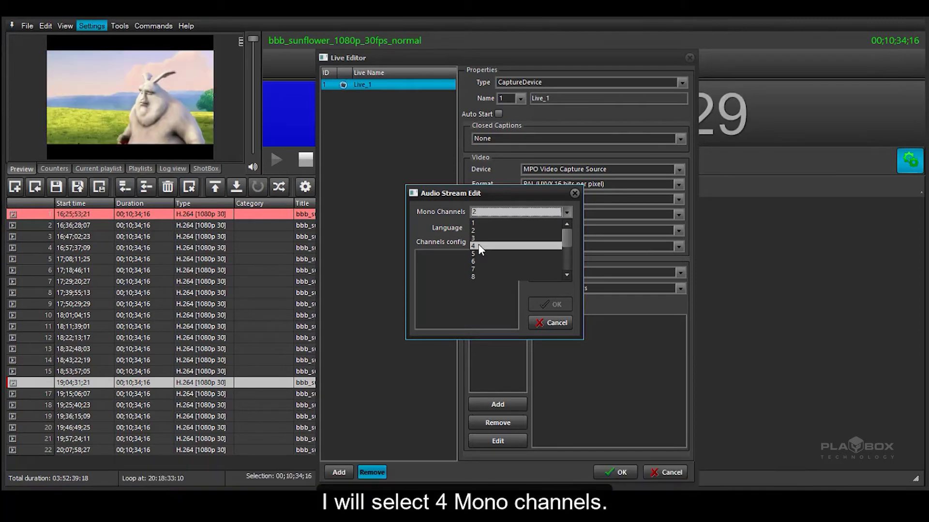
pyautogui.click(480, 247)
pyautogui.click(487, 229)
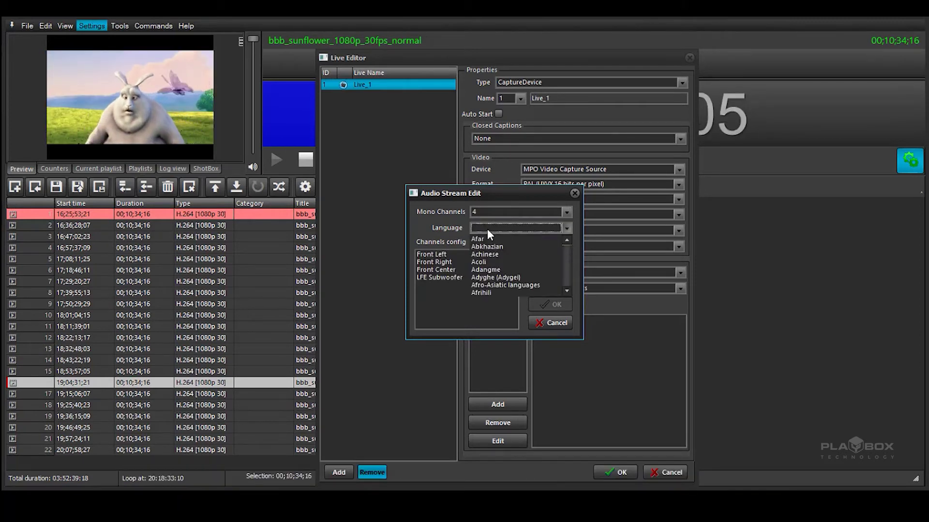
pyautogui.write('e')
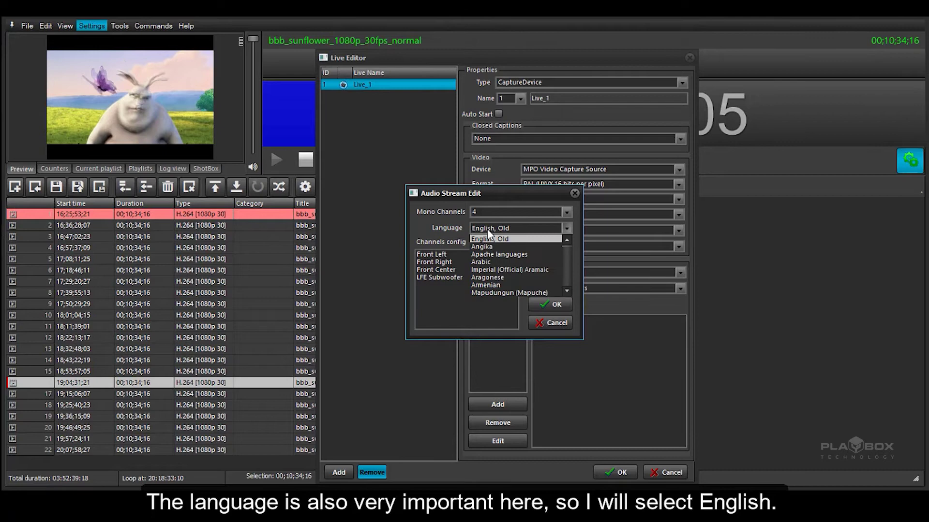
pyautogui.click(503, 237)
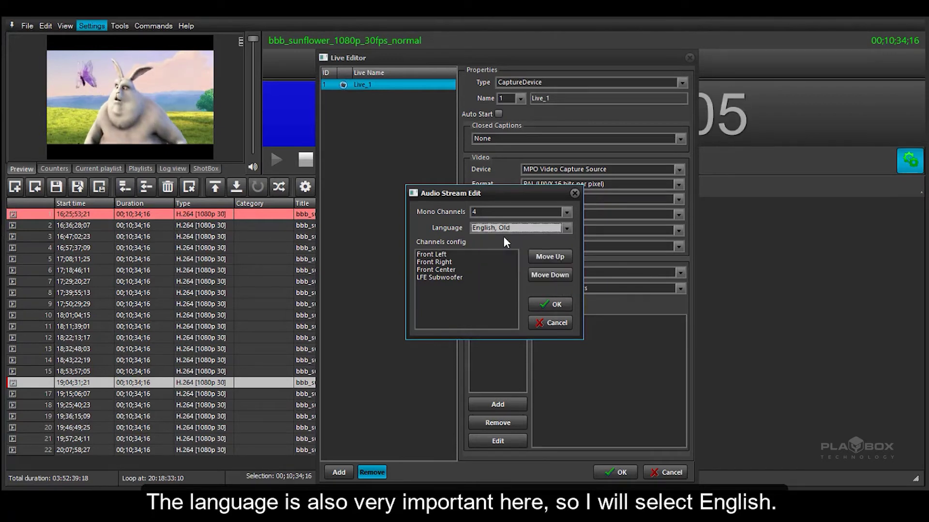
pyautogui.click(548, 306)
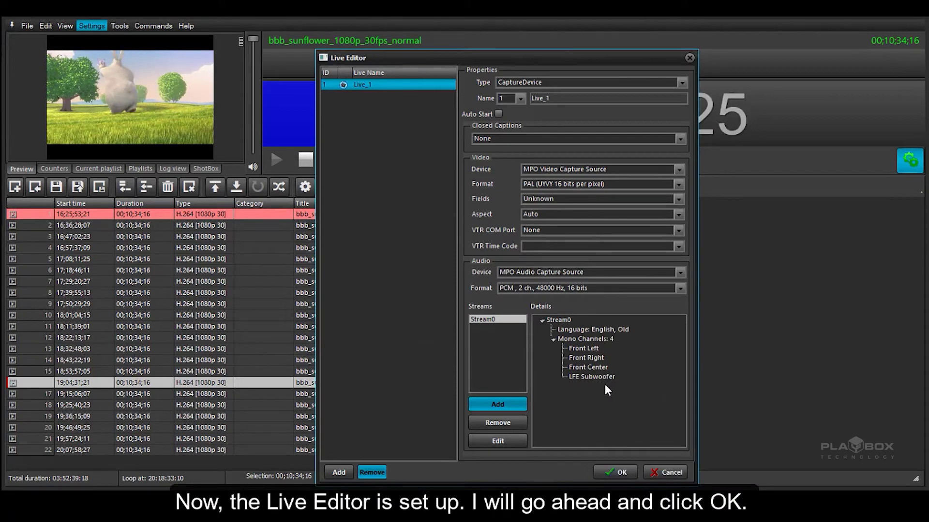
# Save the Live_1 settings and apply them to the running input now.
pyautogui.click(620, 472)
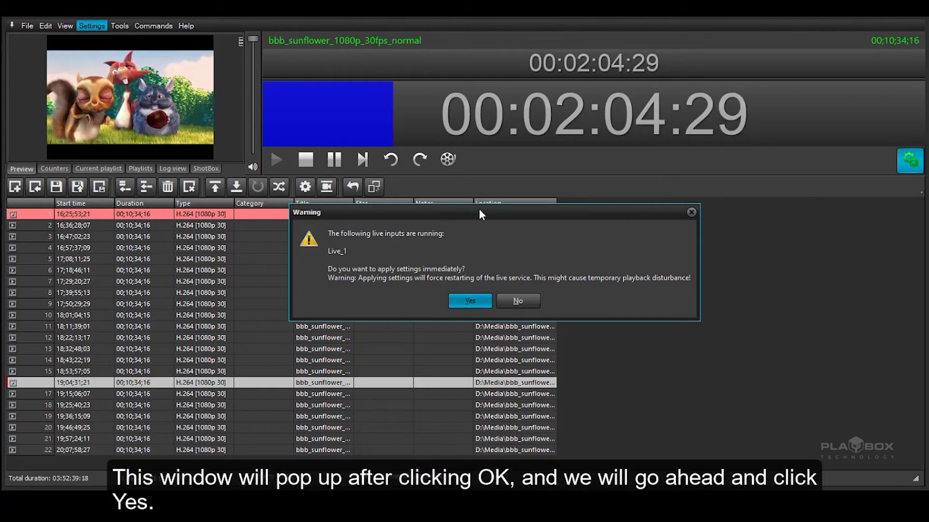
pyautogui.click(464, 302)
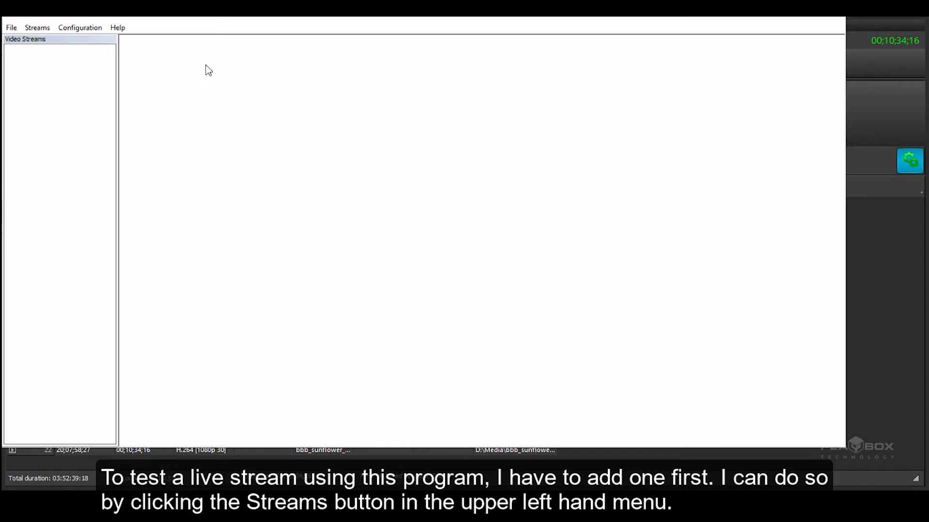
# Open Streams > Add/Remove Stream > Add/Remove Live Stream in Live Viewer.
pyautogui.click(37, 27)
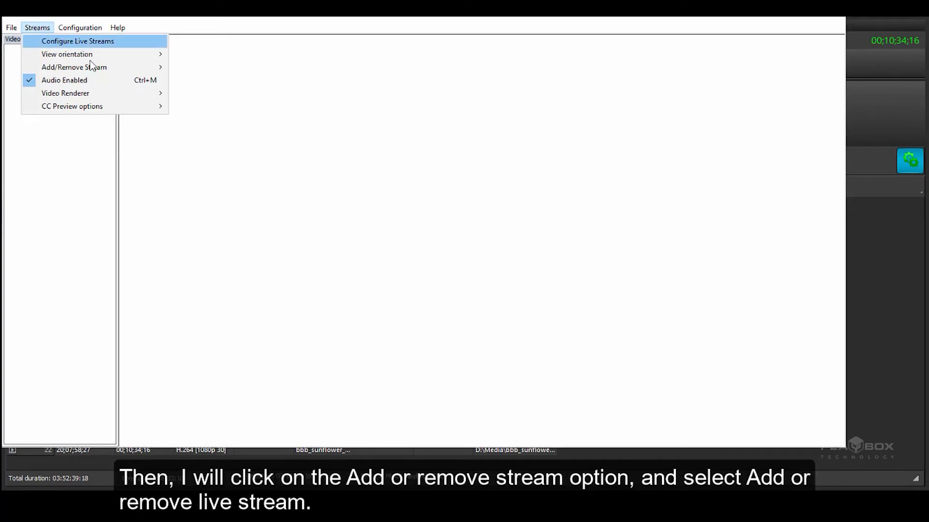
pyautogui.moveTo(74, 67)
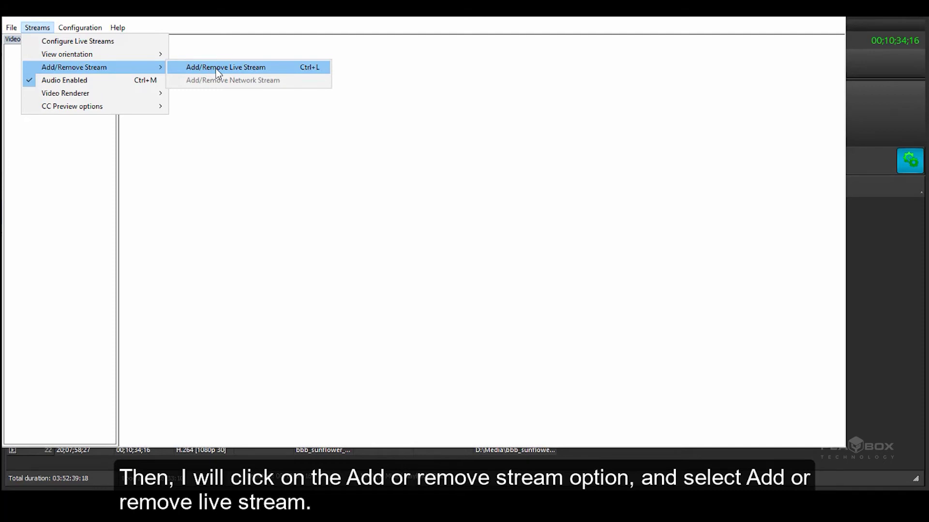
pyautogui.click(256, 75)
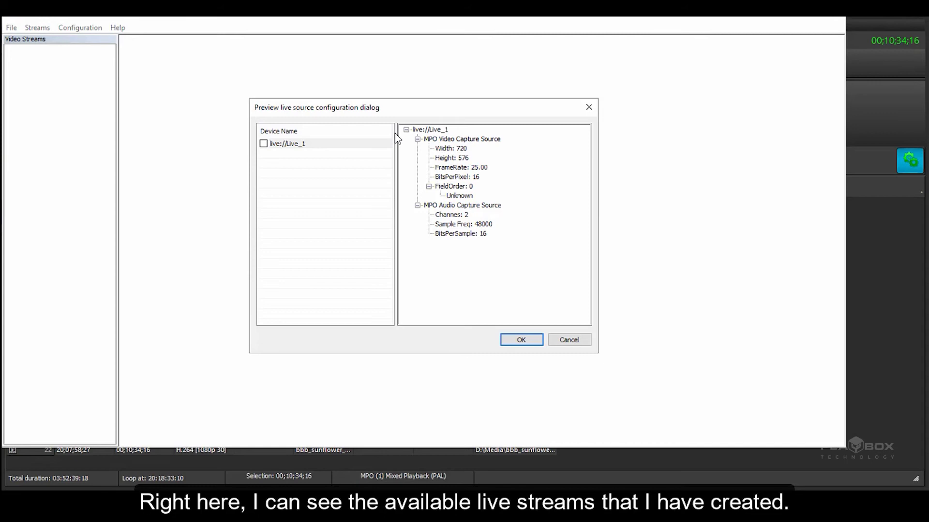
# Tick live://Live_1 and confirm to add it to the Live Viewer streams.
pyautogui.click(264, 144)
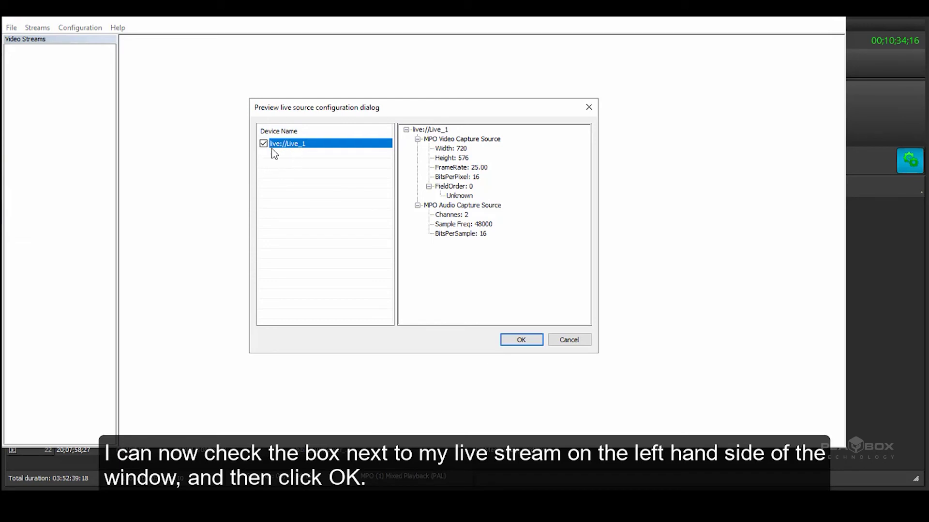
pyautogui.click(522, 340)
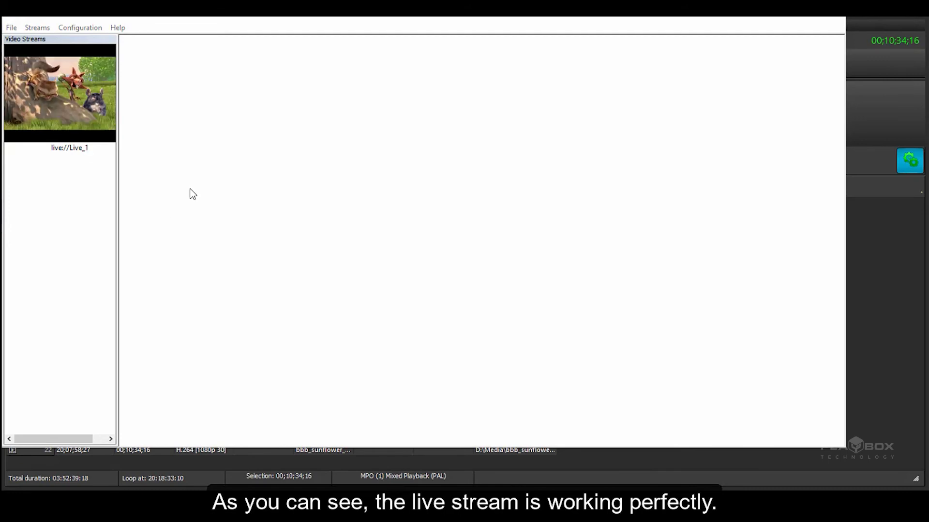
pyautogui.click(74, 90)
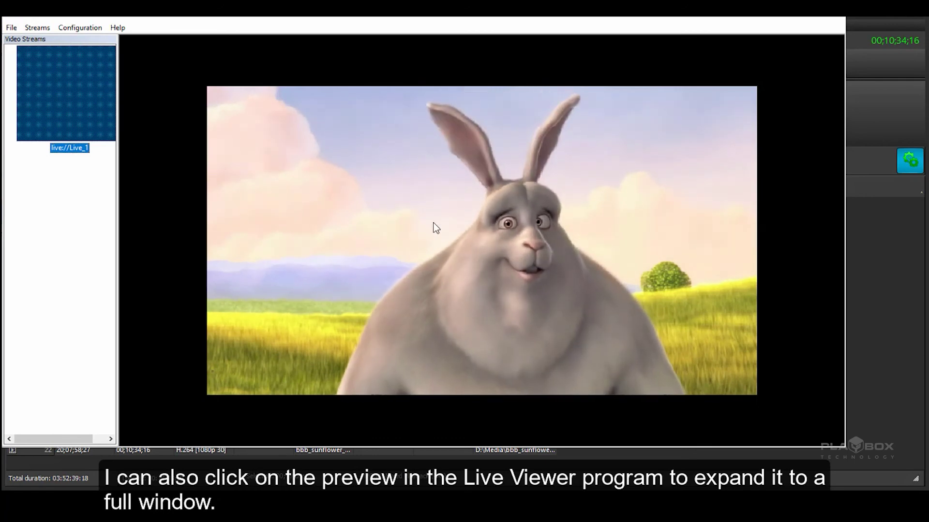
pyautogui.click(72, 89)
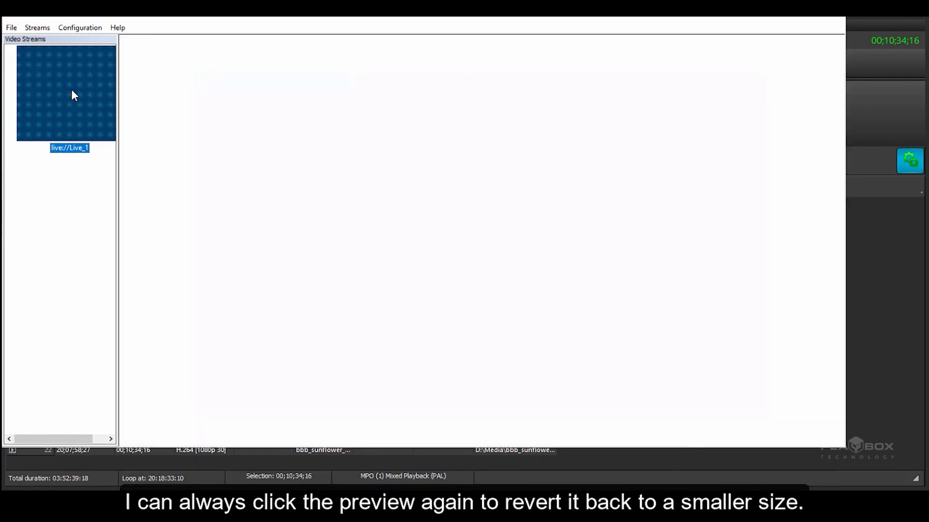